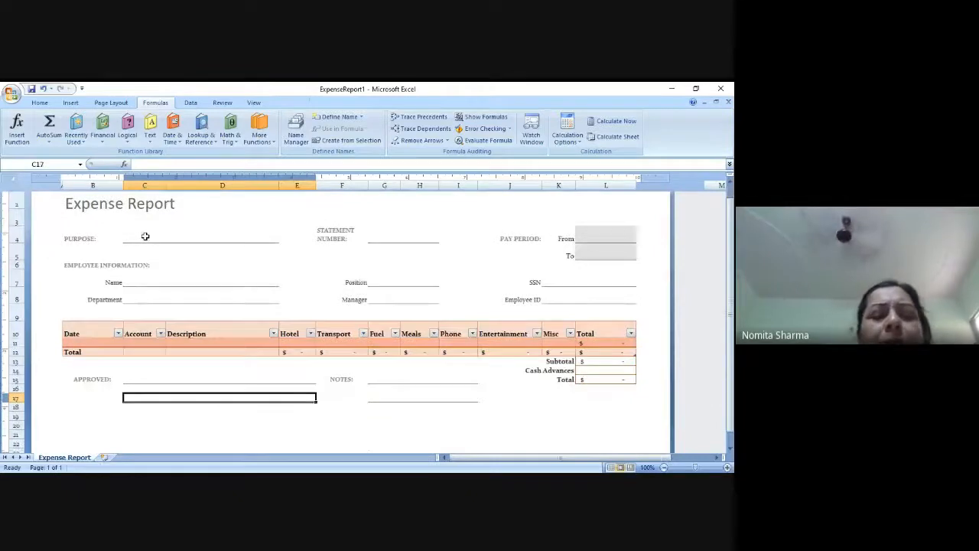
- Enter Conveyance as the purpose of the expense report
click(145, 236)
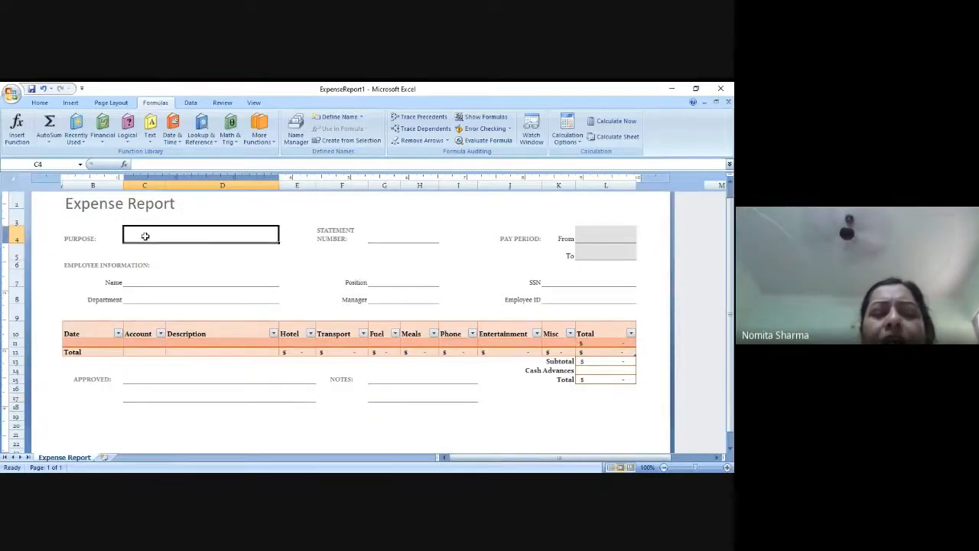
key(Up)
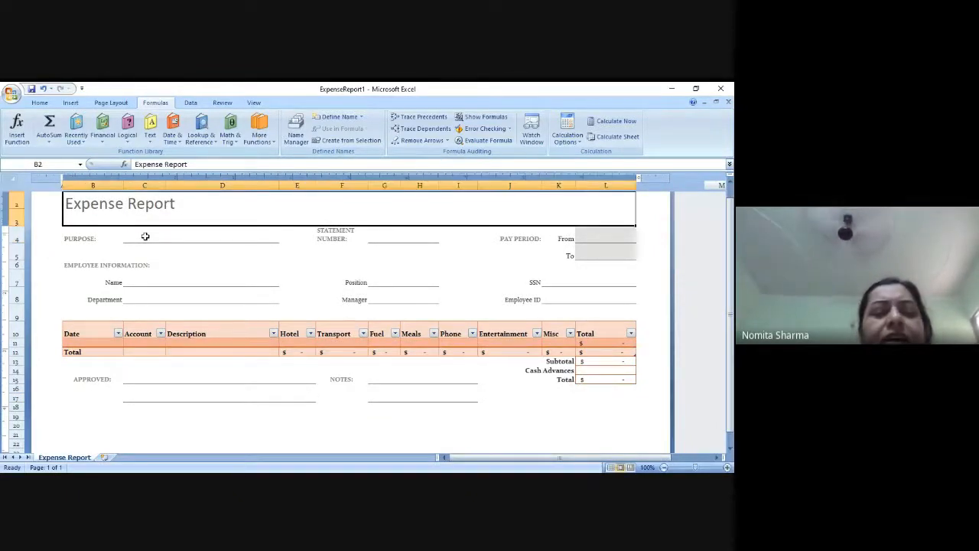
click(147, 238)
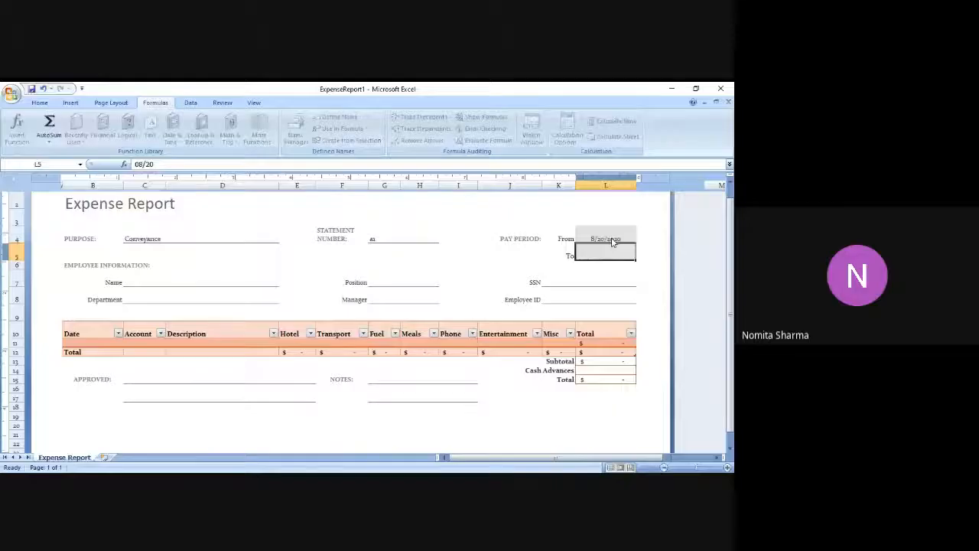
- Set the end date of the pay period to 09/20/2020
text(09/)
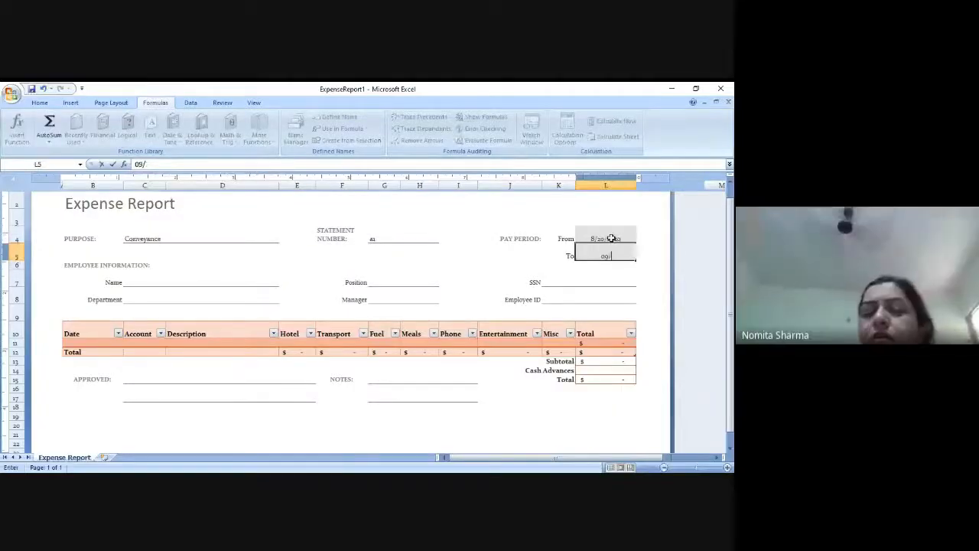
text(2)
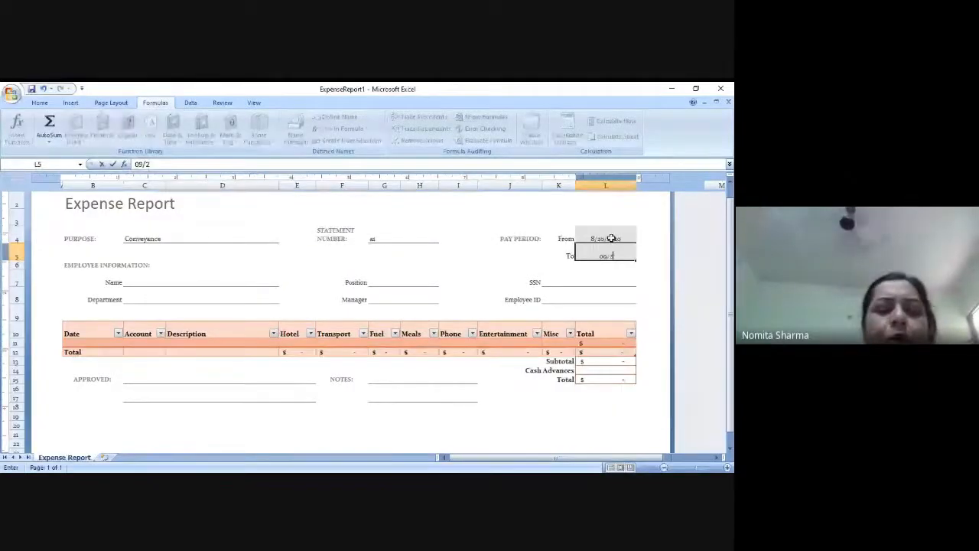
text(0/2020)
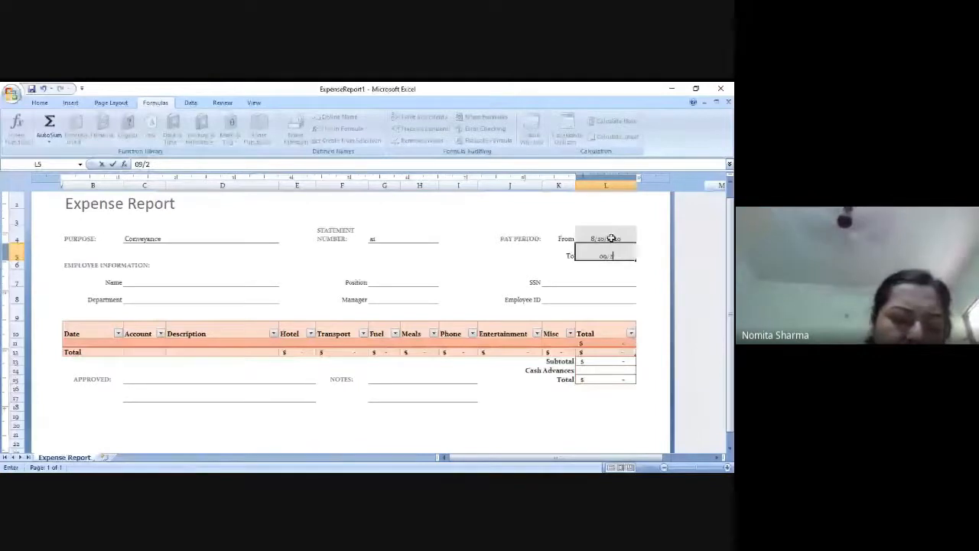
key(Return)
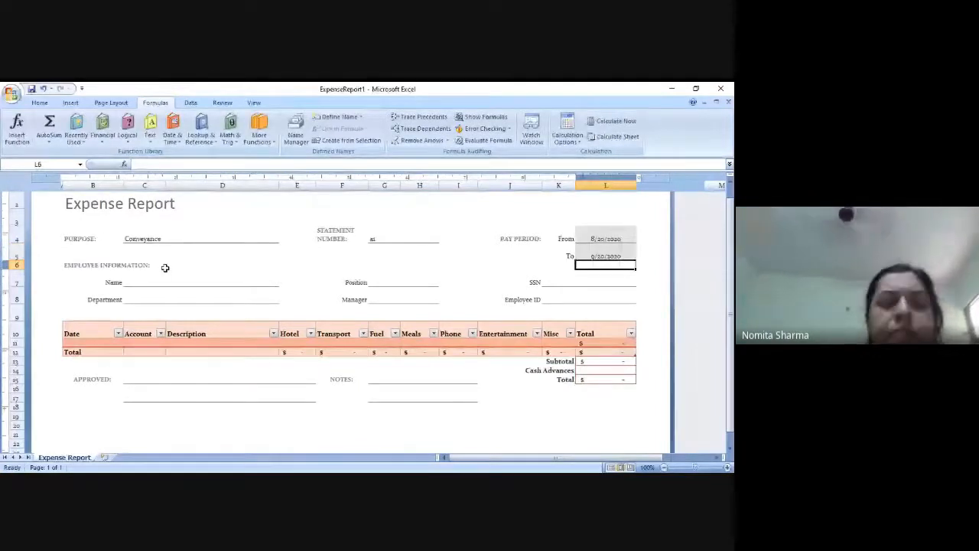
- Fill in the employee's name and enter sales as the department in the employee information
click(163, 277)
text(ami)
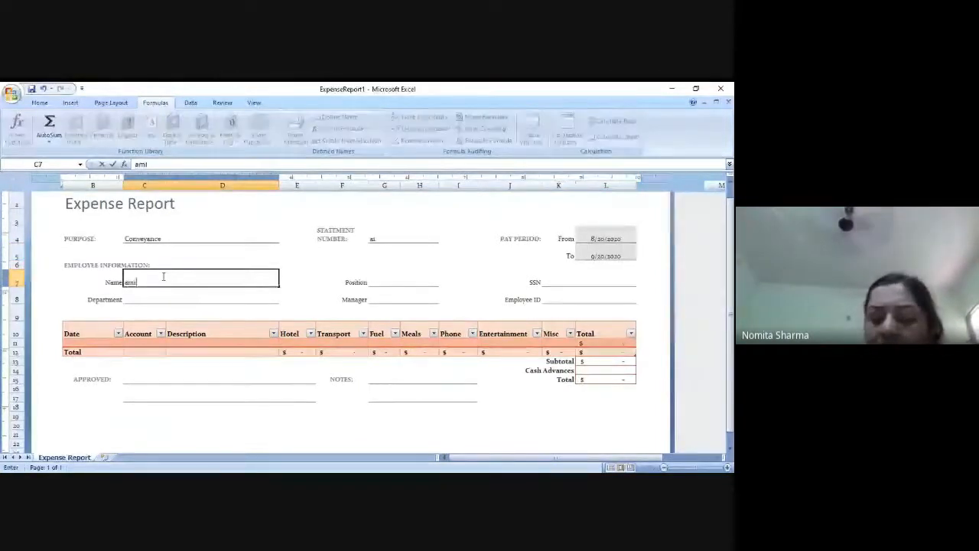
text(t)
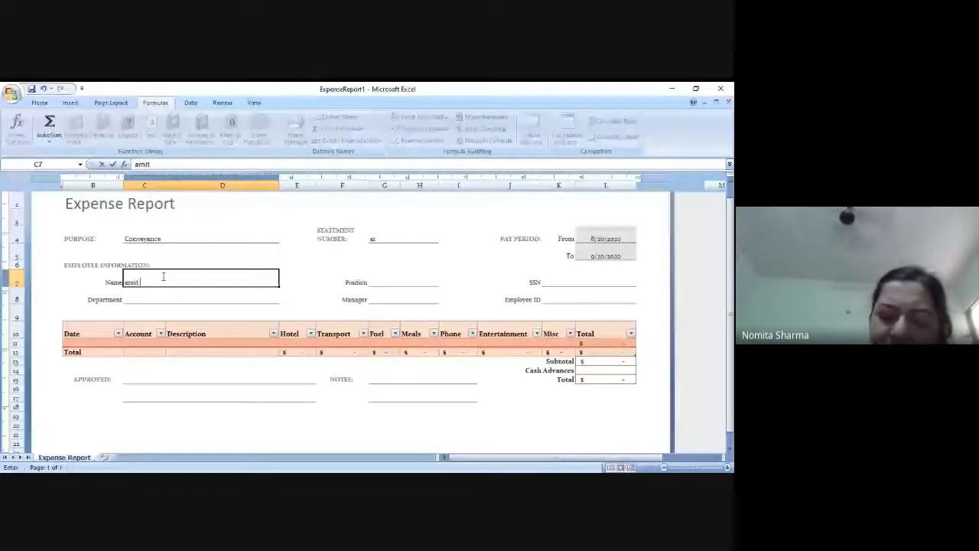
key(Return)
text(sale)
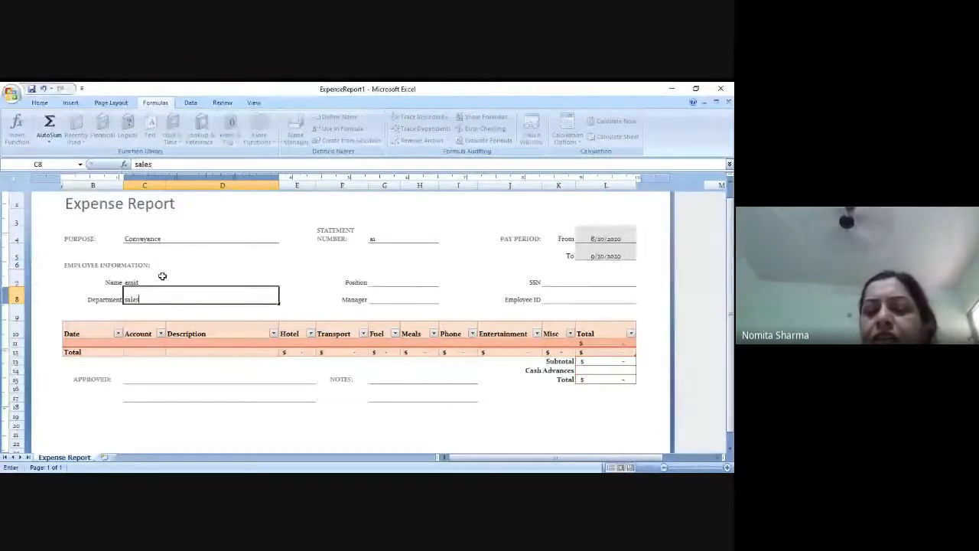
text(s)
key(Return)
key(Up)
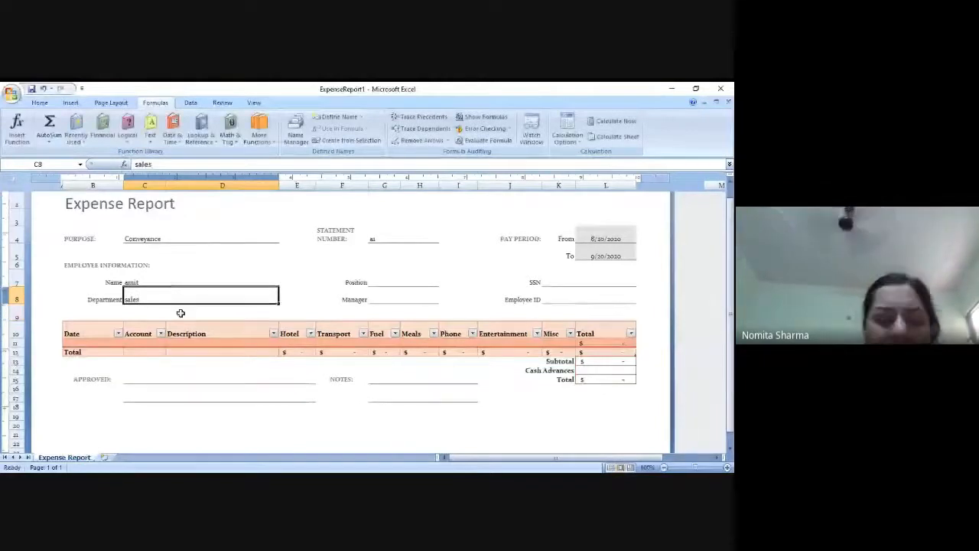
- Enter sales executive as the employee's position and fill in the manager's name
click(385, 285)
text(sal)
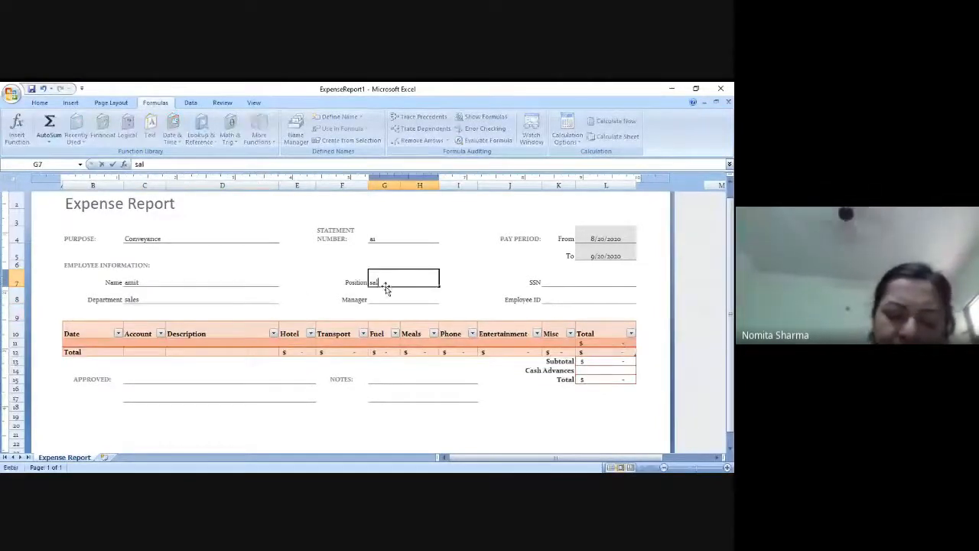
text(es executive)
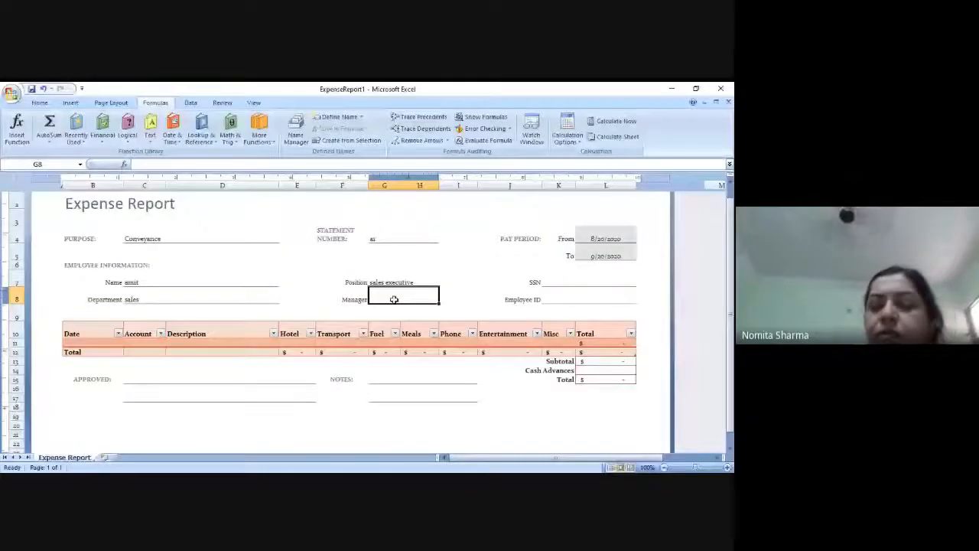
text(a i)
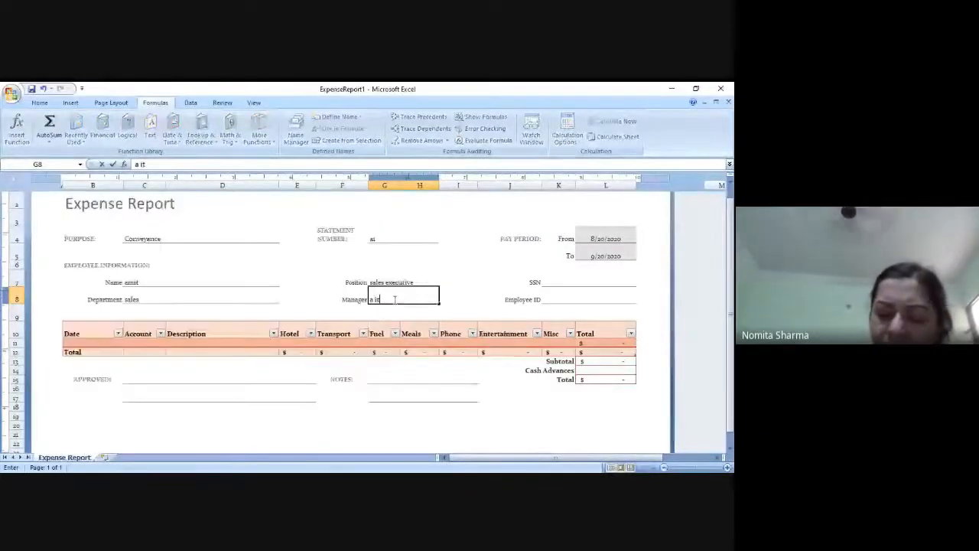
key(BackSpace)
text(mitava)
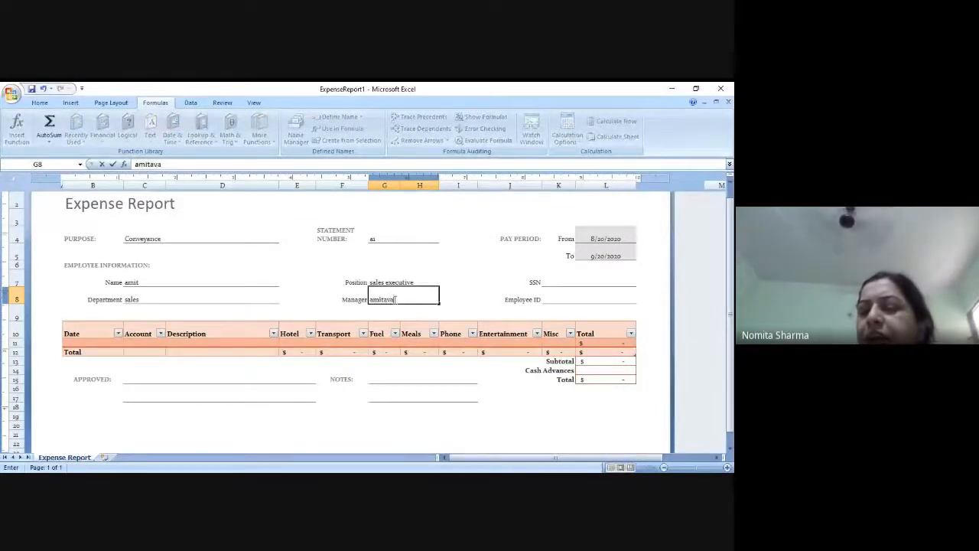
- Fill in the employee ID in the employee information section
click(555, 299)
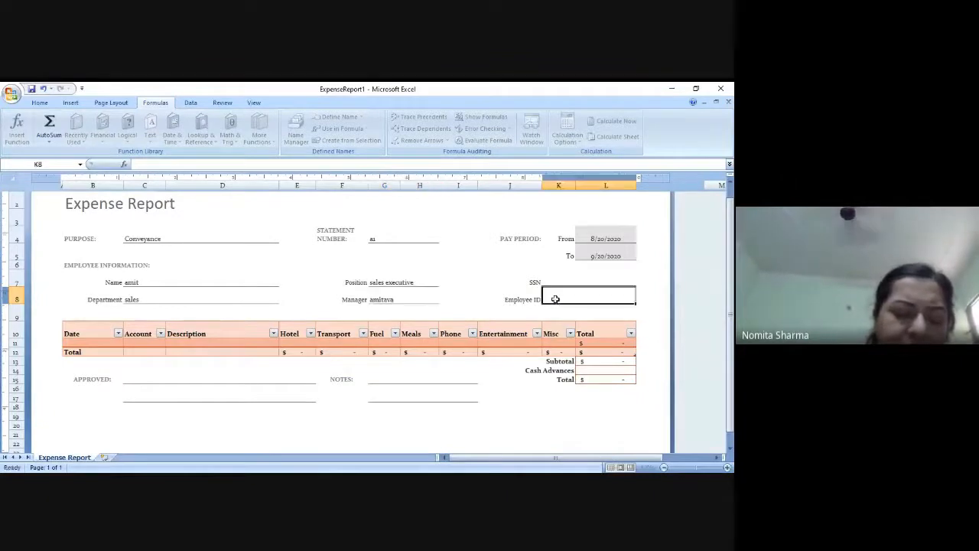
text(amit11)
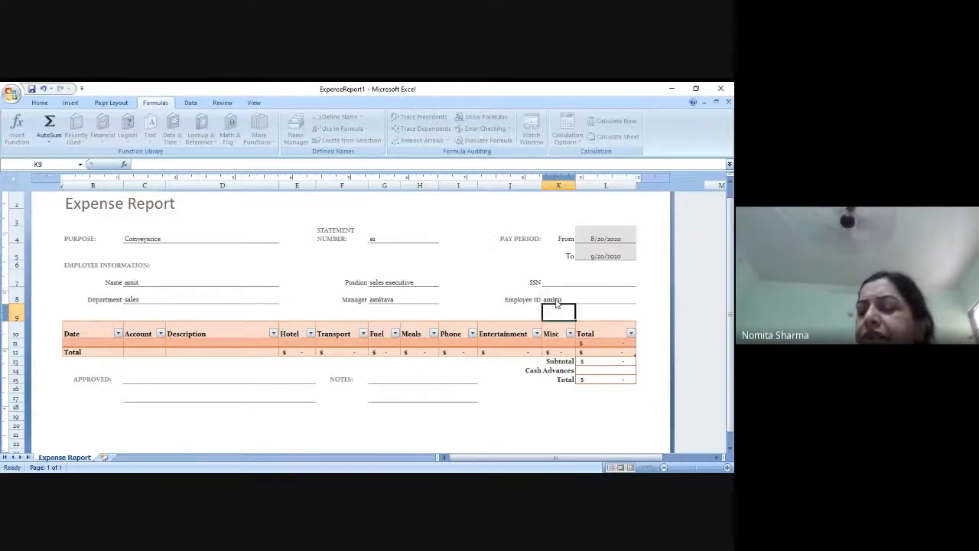
key(Up)
key(Down)
key(Down)
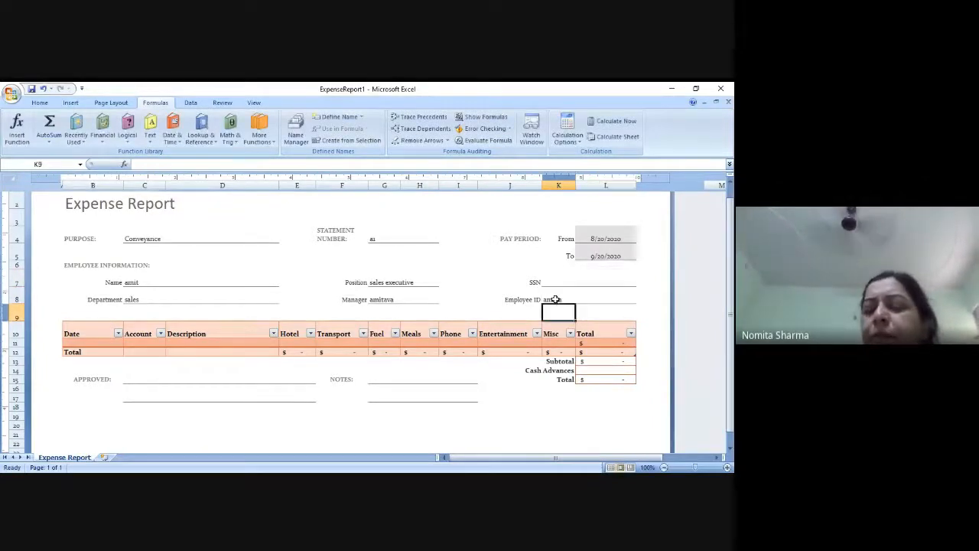
key(Down)
key(Down)
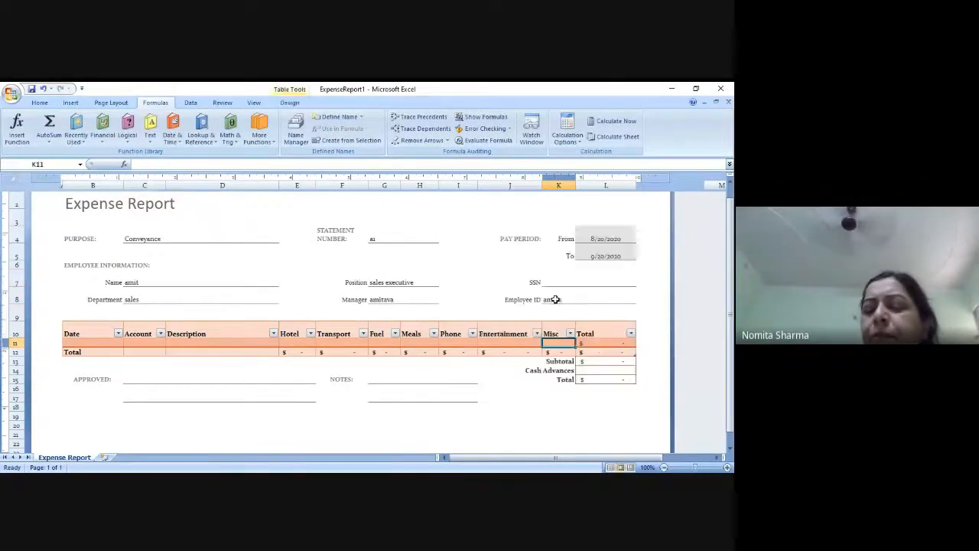
- Enter 08/20 as the date in the first row of the expense table
click(146, 353)
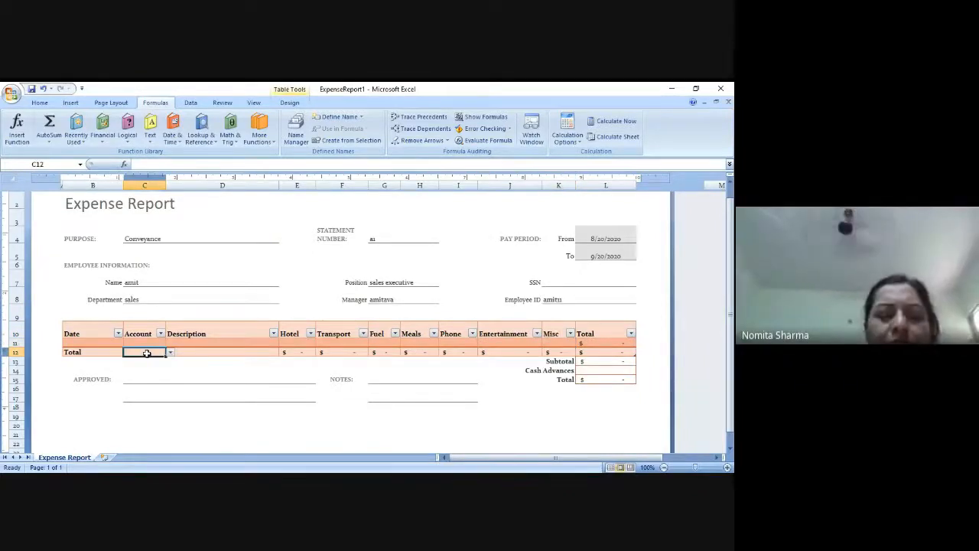
click(170, 351)
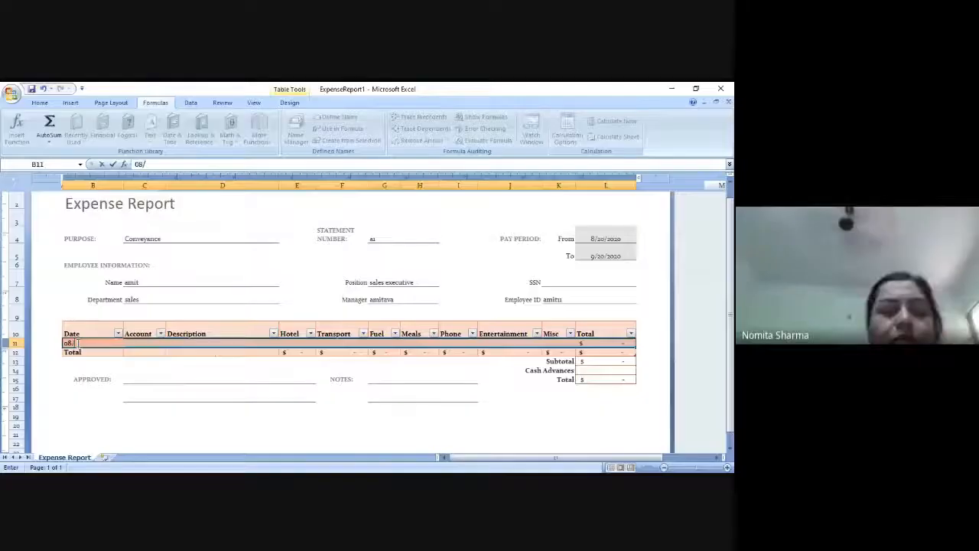
text(08/20)
key(Tab)
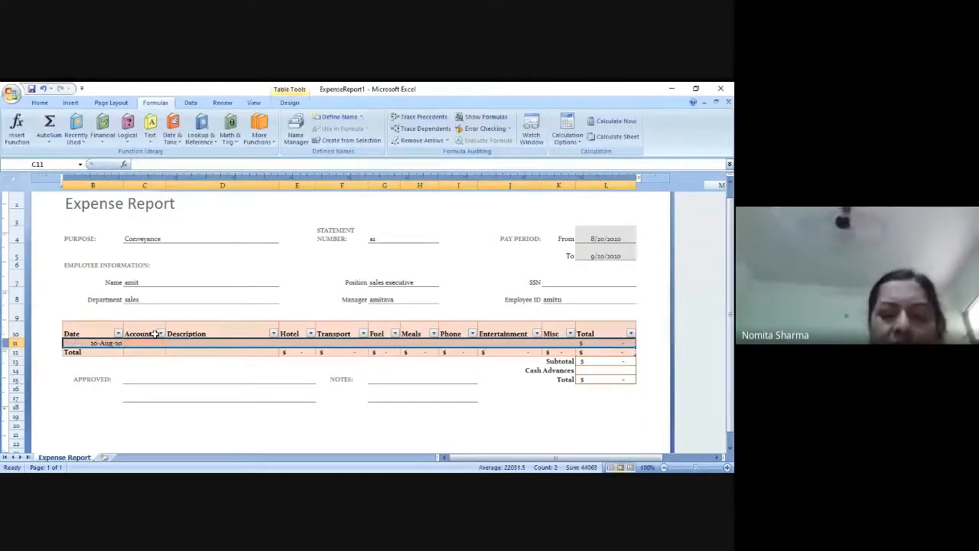
text(sa)
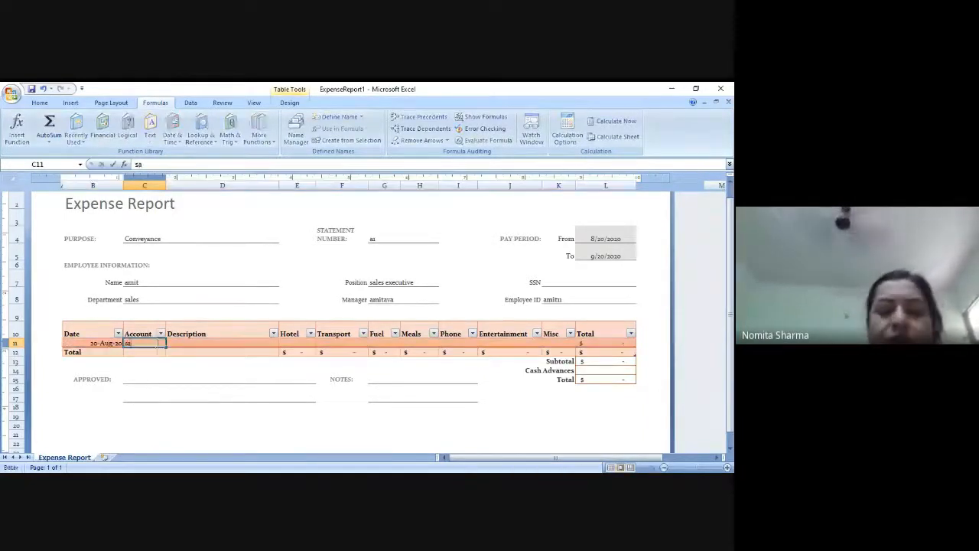
text(les)
key(BackSpace)
key(BackSpace)
key(BackSpace)
key(BackSpace)
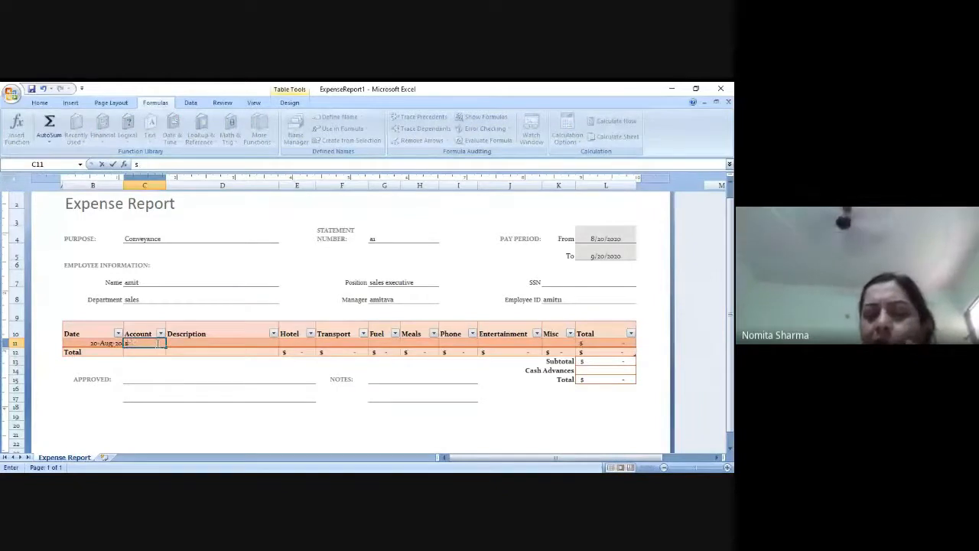
key(BackSpace)
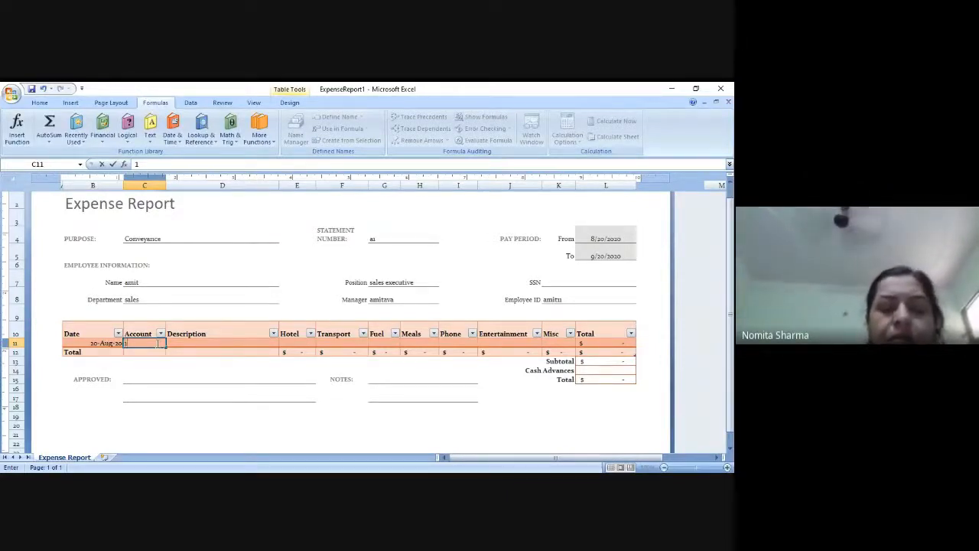
- Enter the account number in the first expense row and leave its description empty
text(232213)
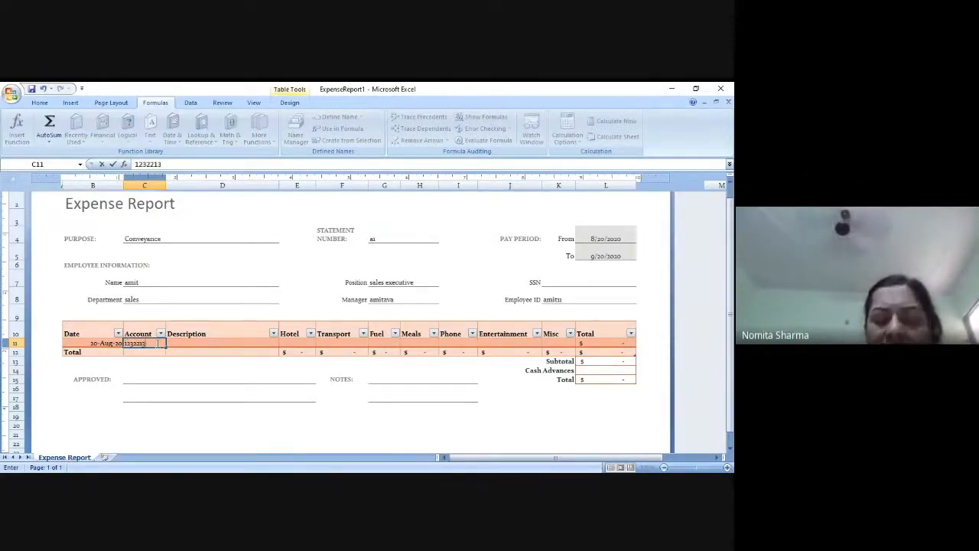
key(Tab)
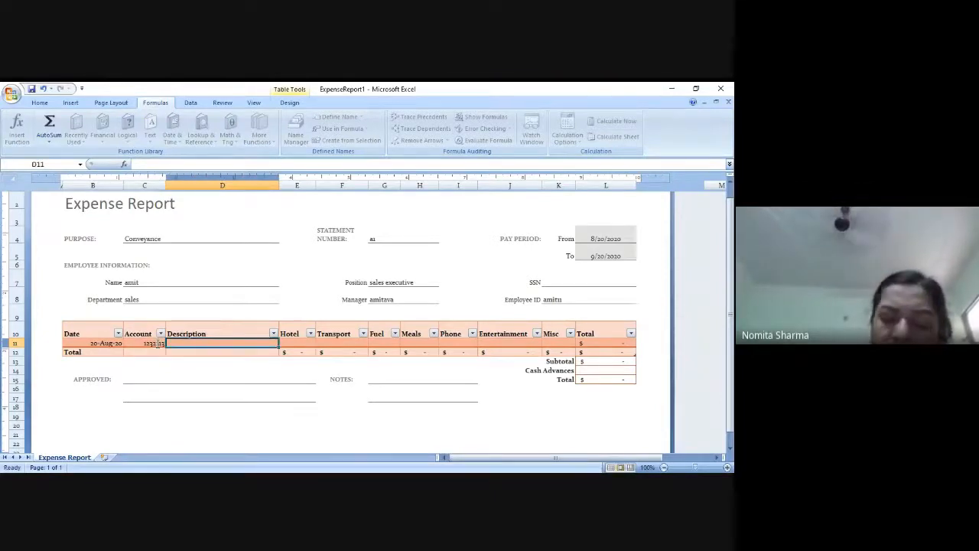
text(c)
key(BackSpace)
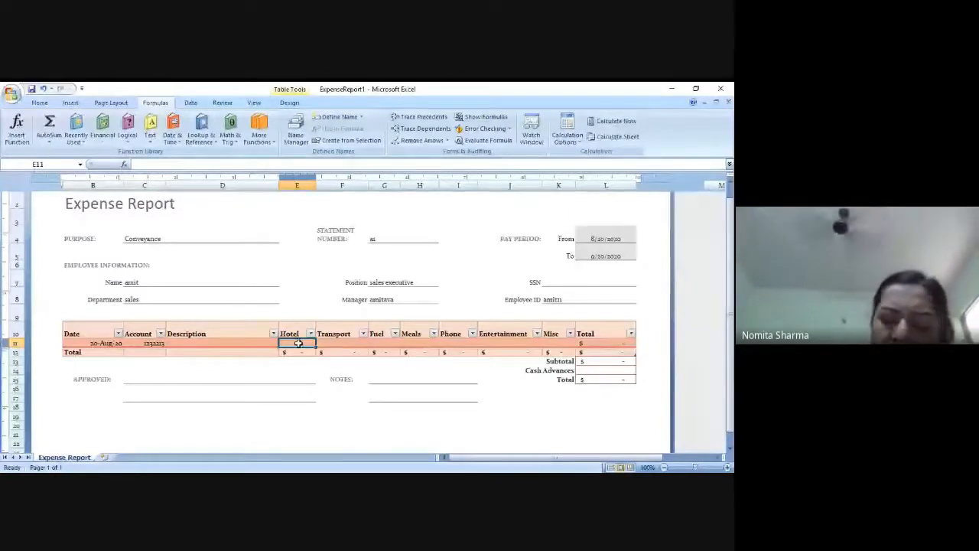
- Enter 2500 as the hotel expense in the first row and widen the Hotel column to fit the amounts
text(2500)
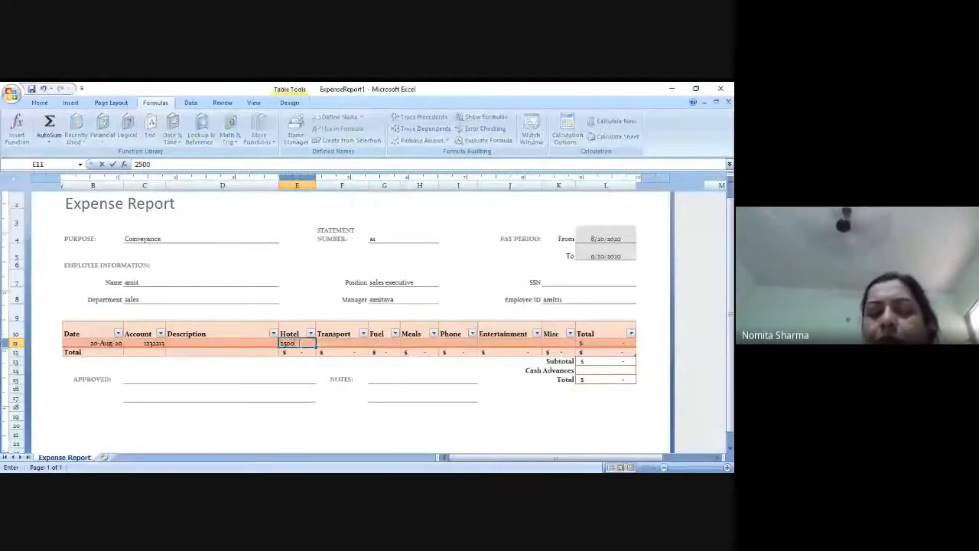
key(Return)
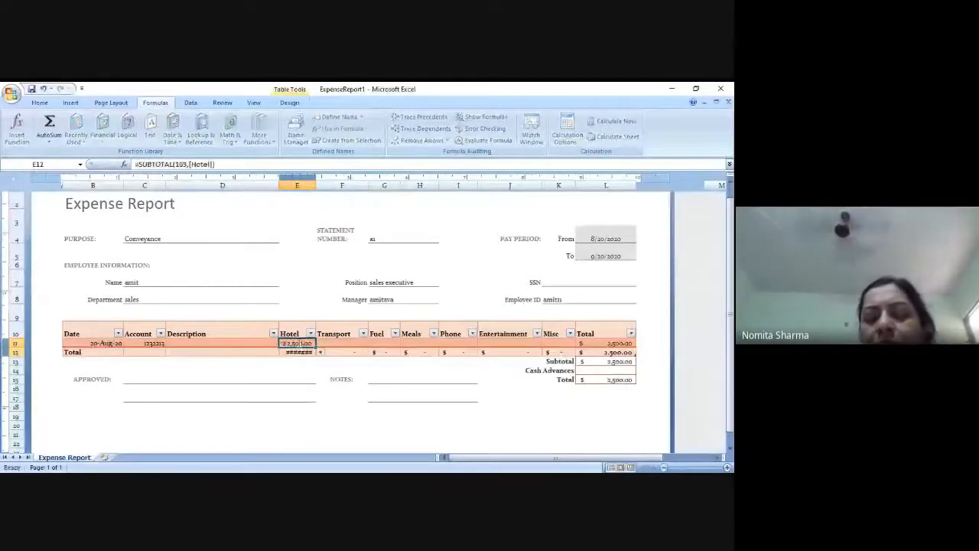
key(Up)
key(Right)
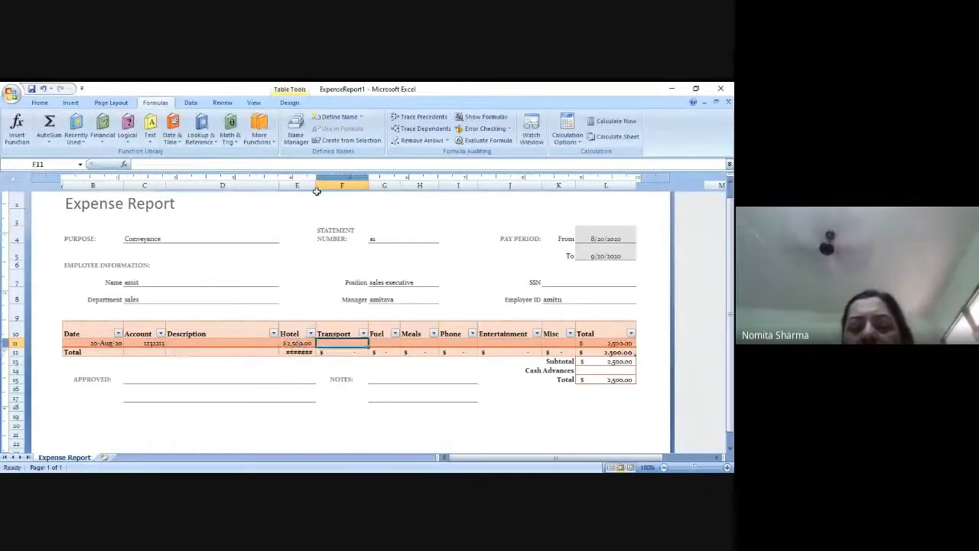
drag(316, 186, 327, 188)
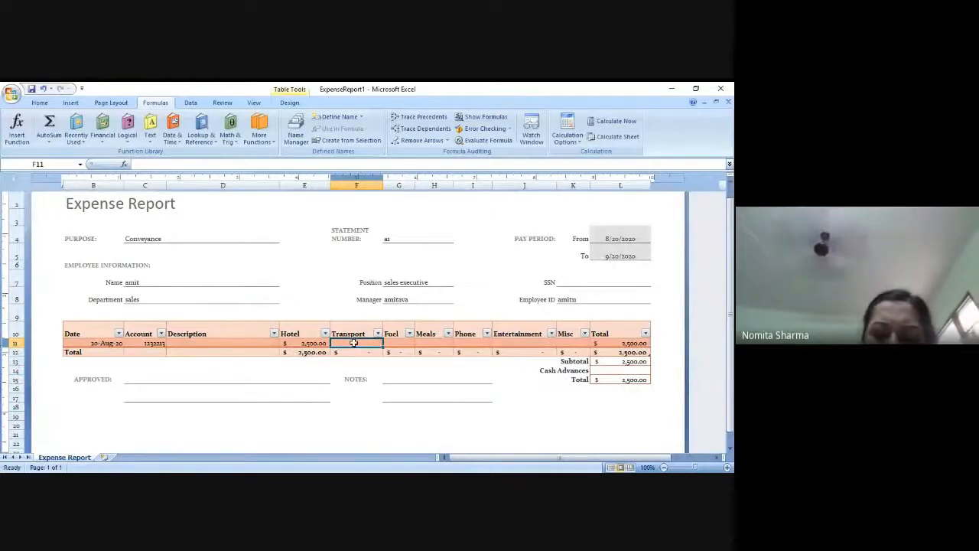
- Enter 5000 as the transport expense in the first row and select the Transport total cell to view its formula
text(5)
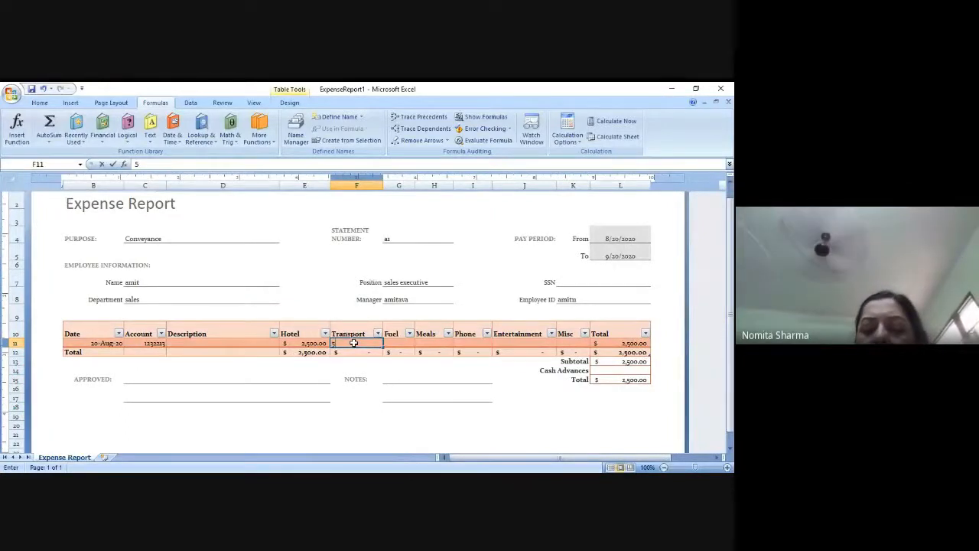
text(000)
key(Return)
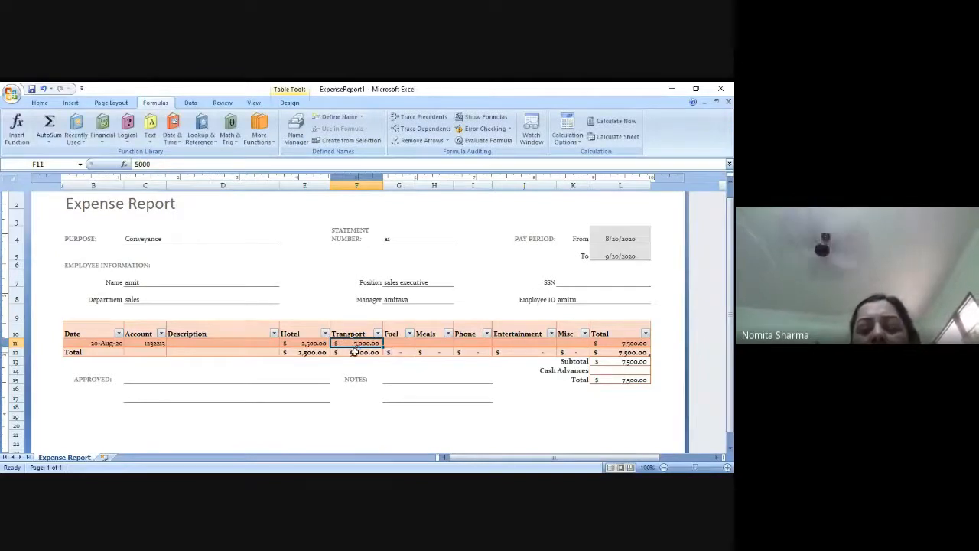
click(354, 351)
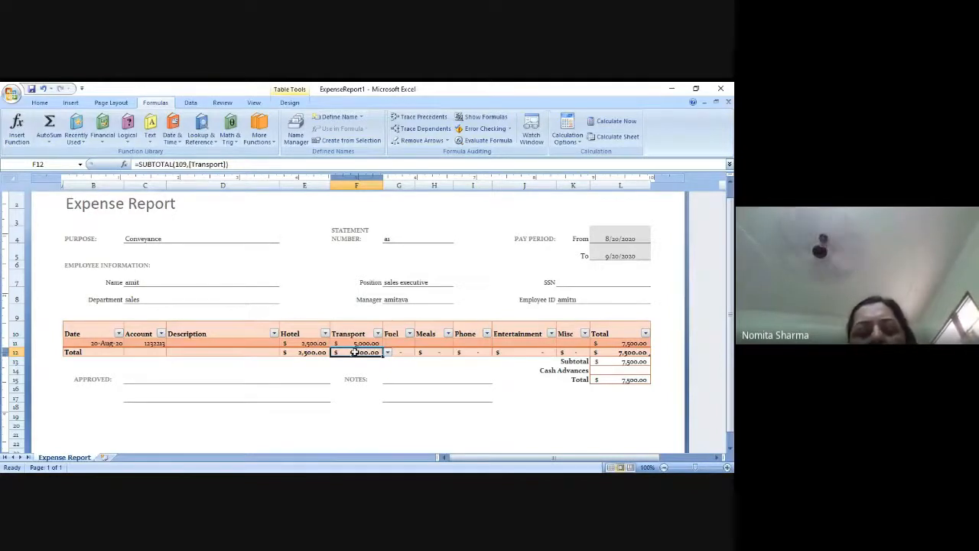
- Insert a blank row above the filled-in expense row of the table
key(Up)
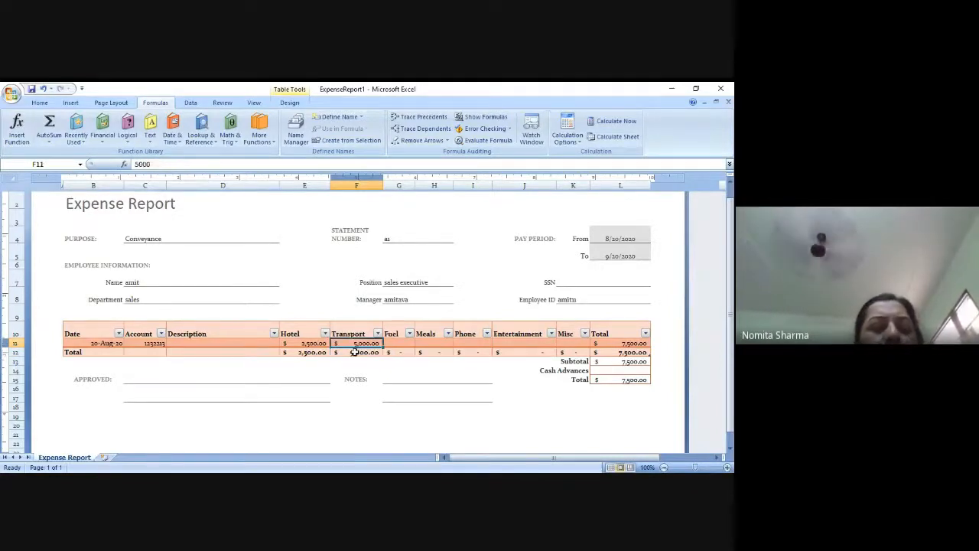
click(15, 342)
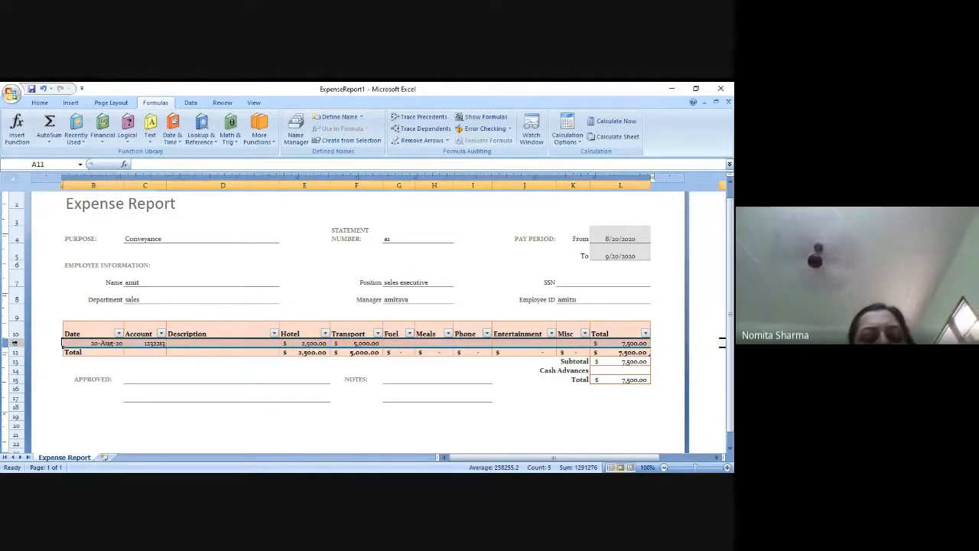
right_click(14, 344)
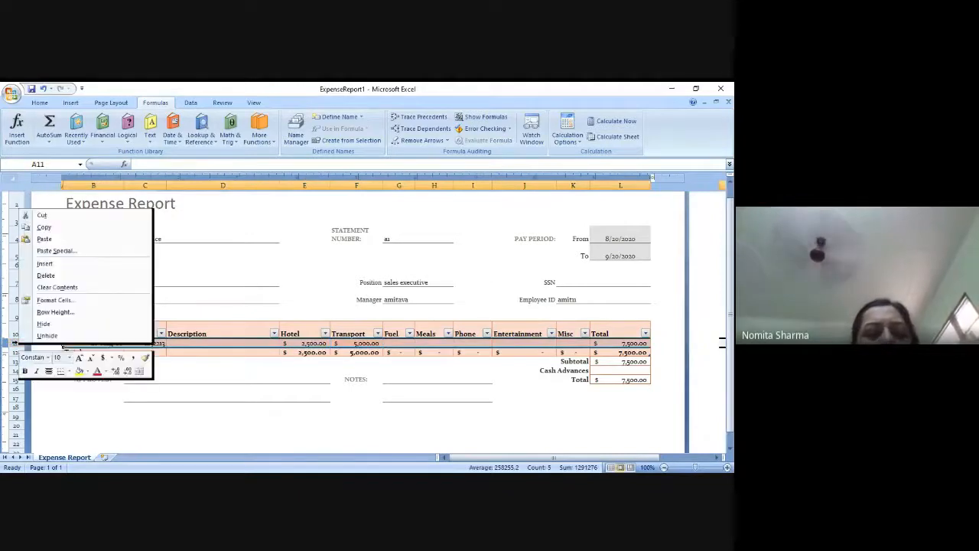
click(87, 265)
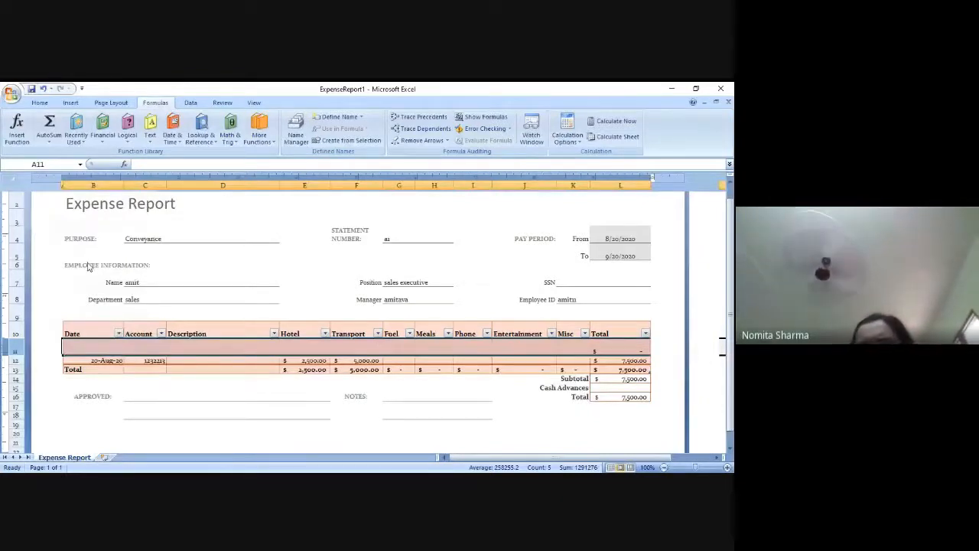
- Enter 450 for fuel, 543 for meals and 8765433 for phone in the 20-Aug-20 expense row
click(399, 360)
text(45)
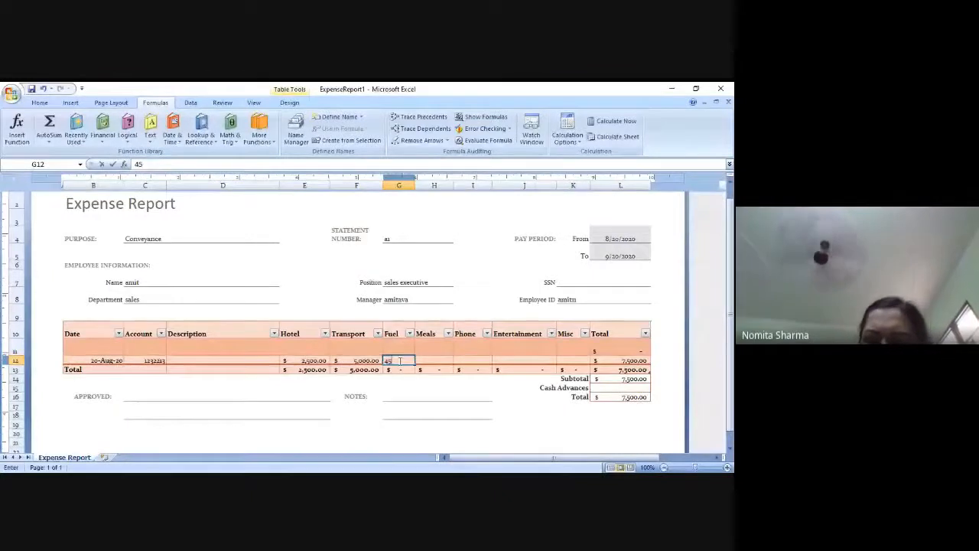
text(0)
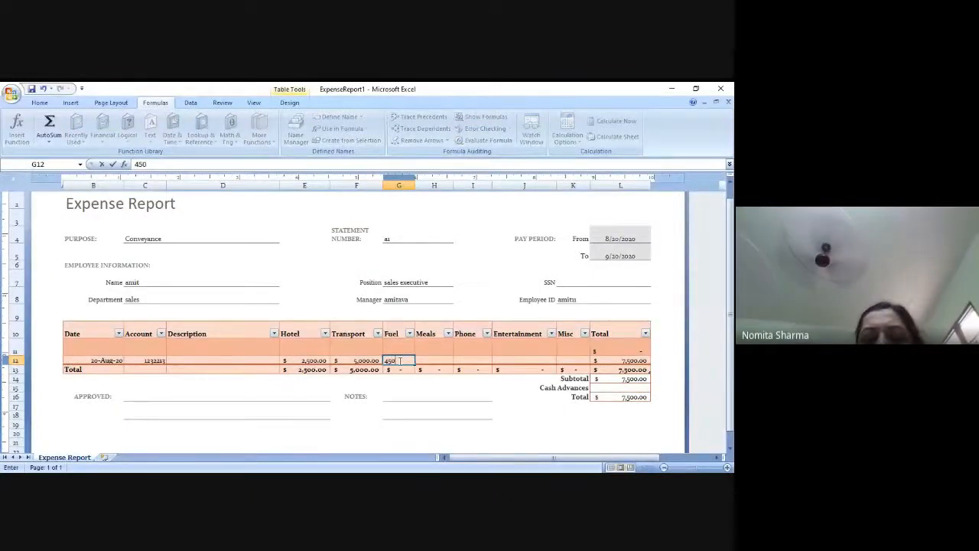
key(Tab)
text(543)
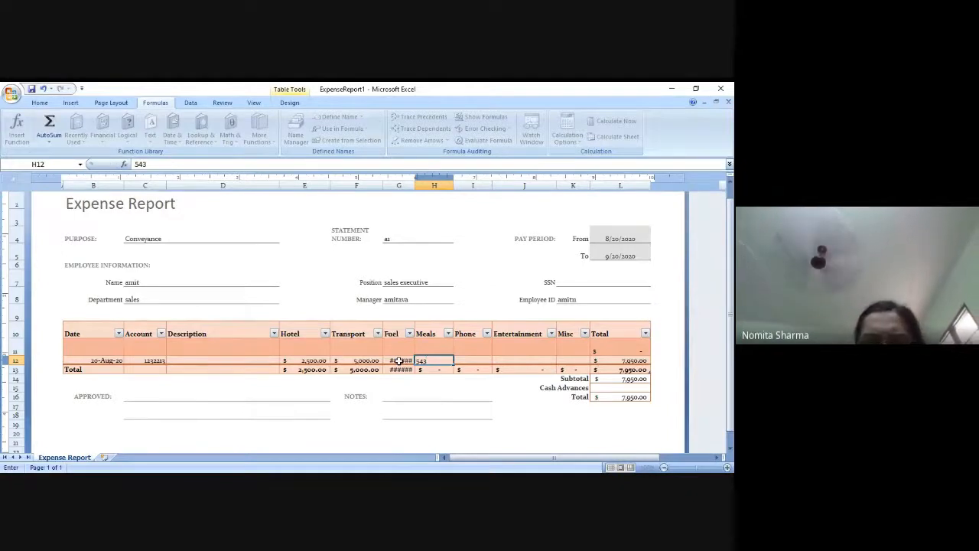
key(Tab)
text(8765433)
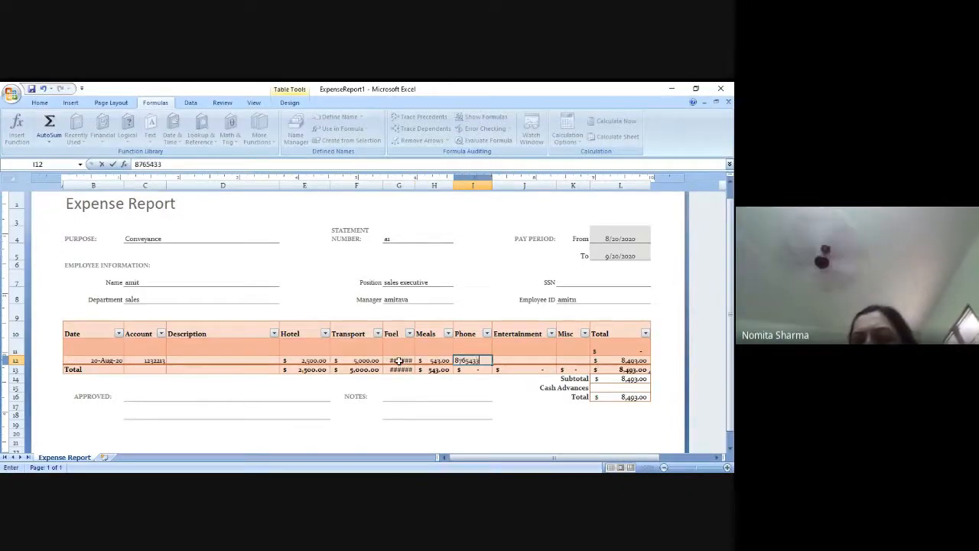
key(Tab)
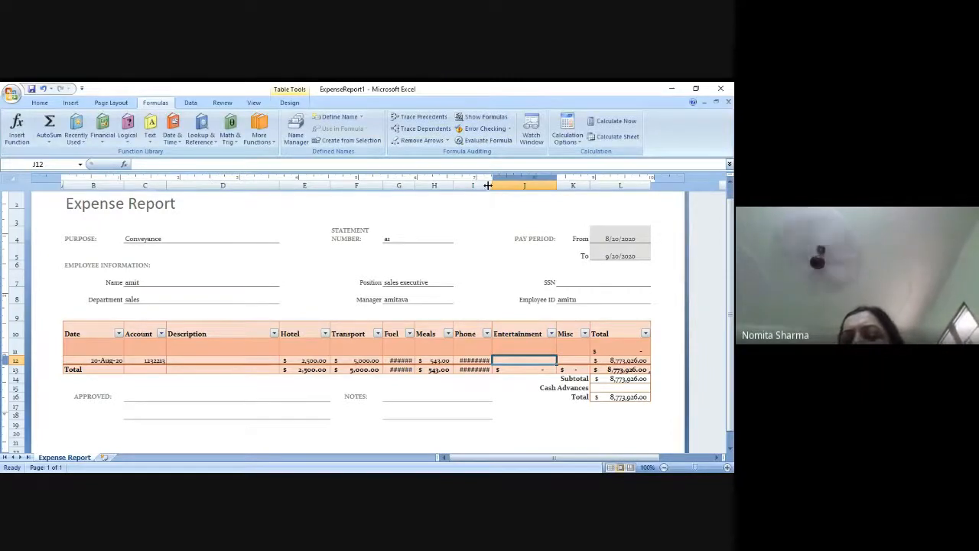
- Widen the Phone and Fuel columns to fit their amounts and enter 54654 as the entertainment expense in the 20-Aug-20 row
drag(487, 185, 504, 188)
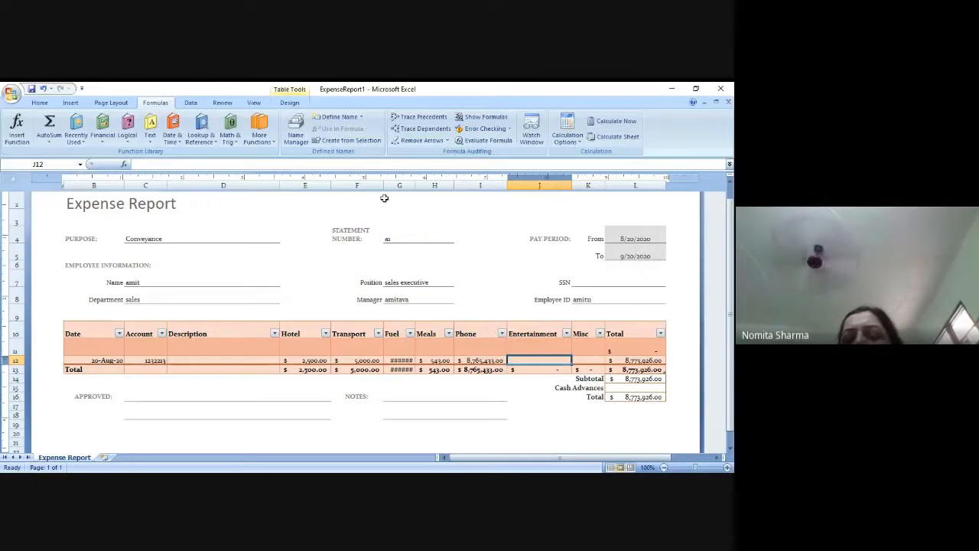
drag(417, 186, 422, 188)
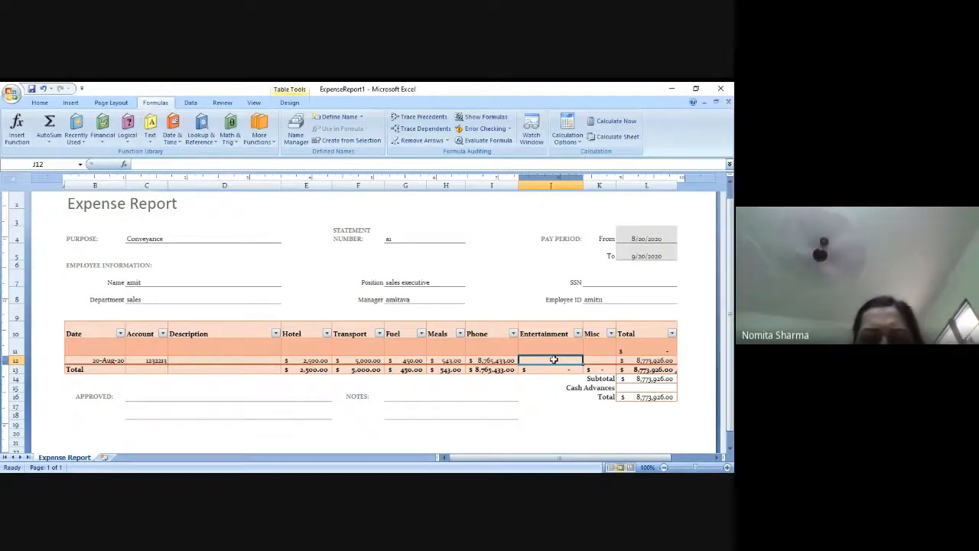
text(54654)
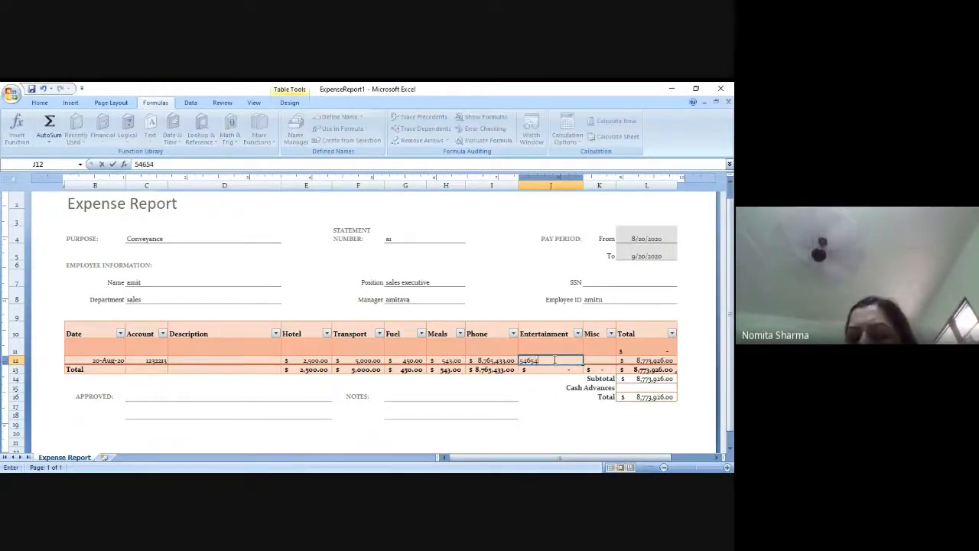
key(Return)
- Review the entered expenses and examine the Total column cells from the row total through Subtotal and Cash Advances to the final Total
key(Up)
key(Left)
key(Left)
key(Left)
key(Left)
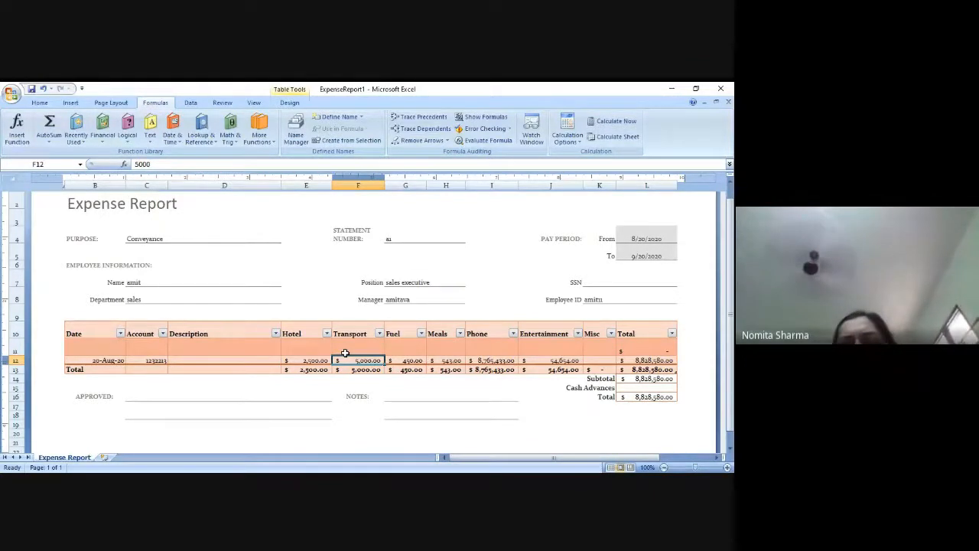
click(637, 360)
key(Down)
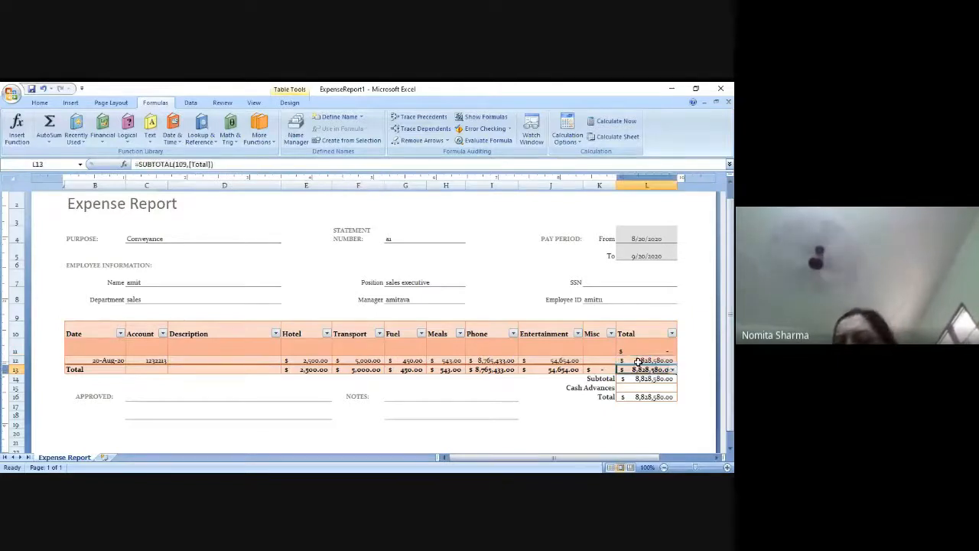
key(Down)
key(Down)
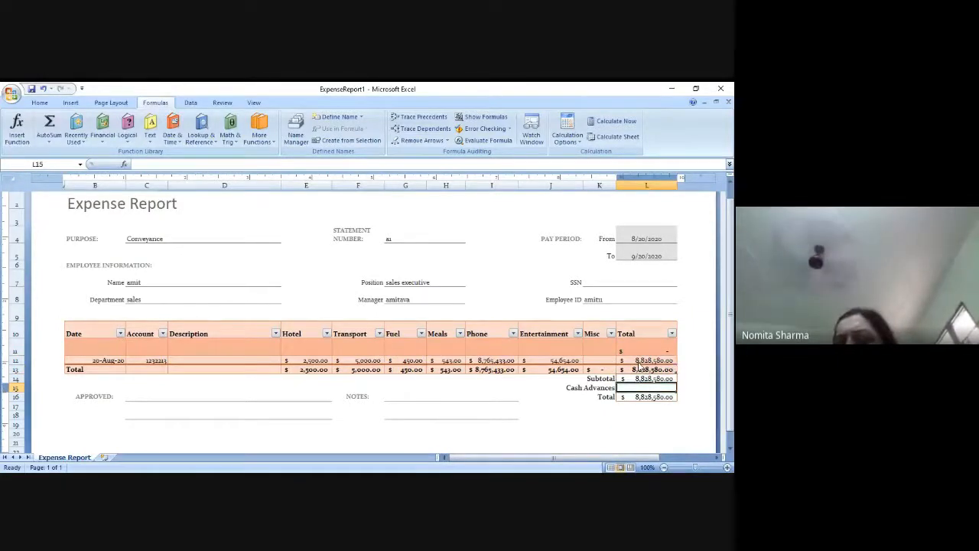
key(Down)
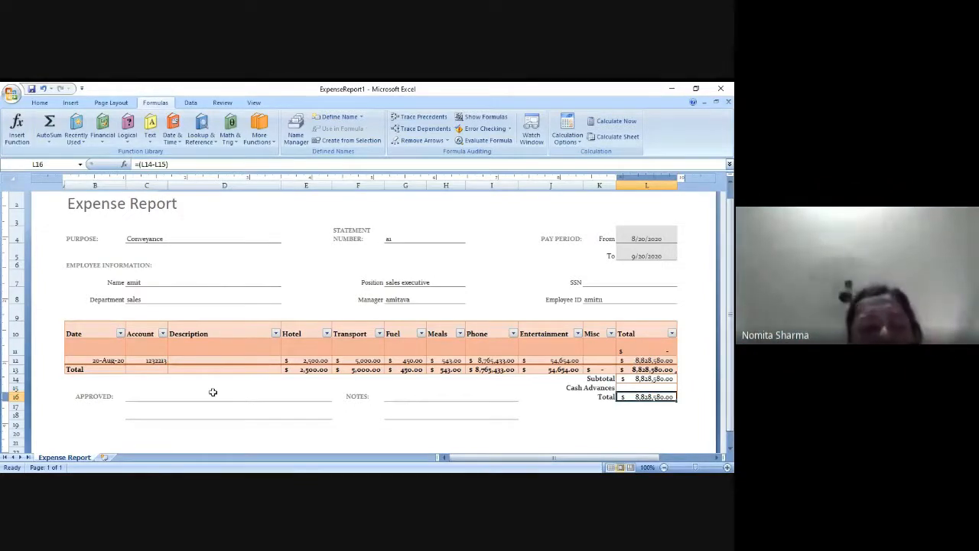
- Enter XYZ in the Approved field and "to be paid..." in the Notes field
click(138, 396)
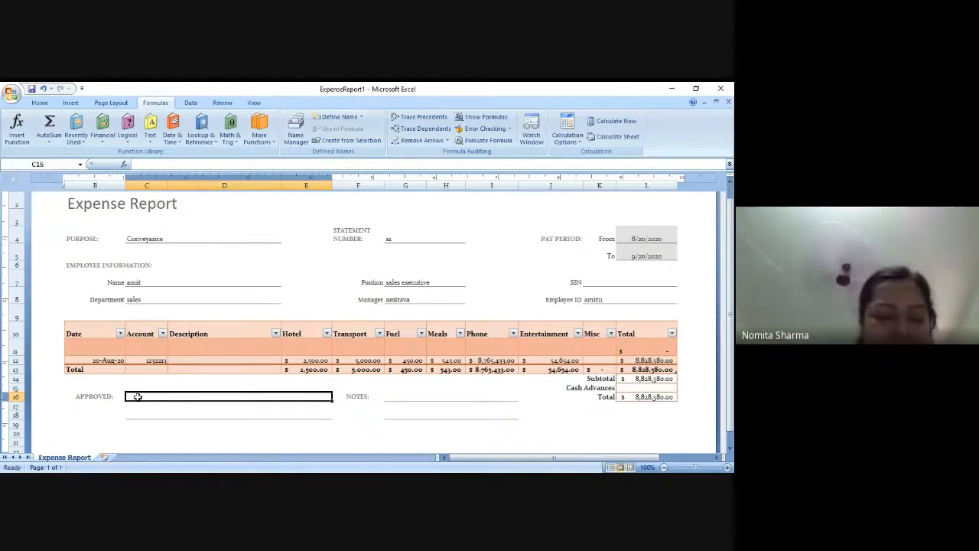
text(X)
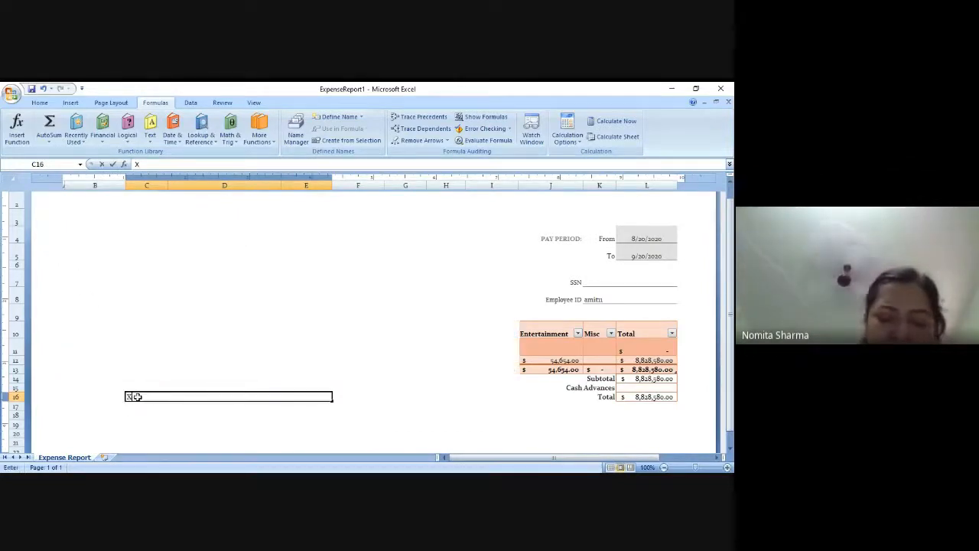
text(YZ)
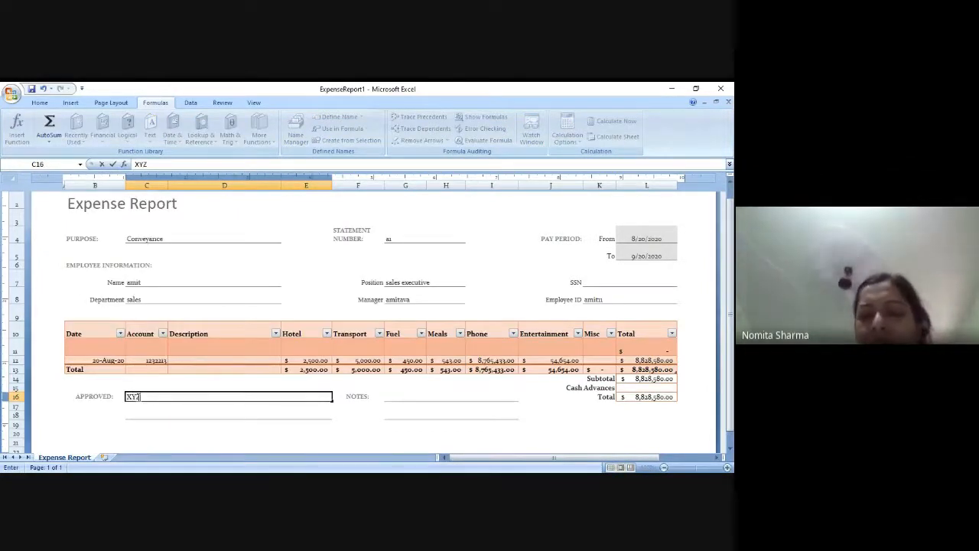
click(433, 398)
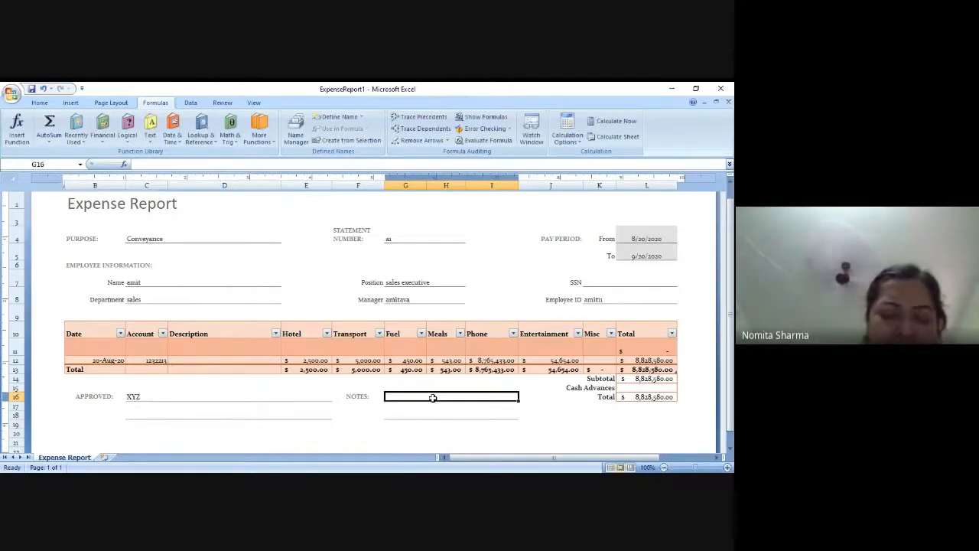
text(to be pa)
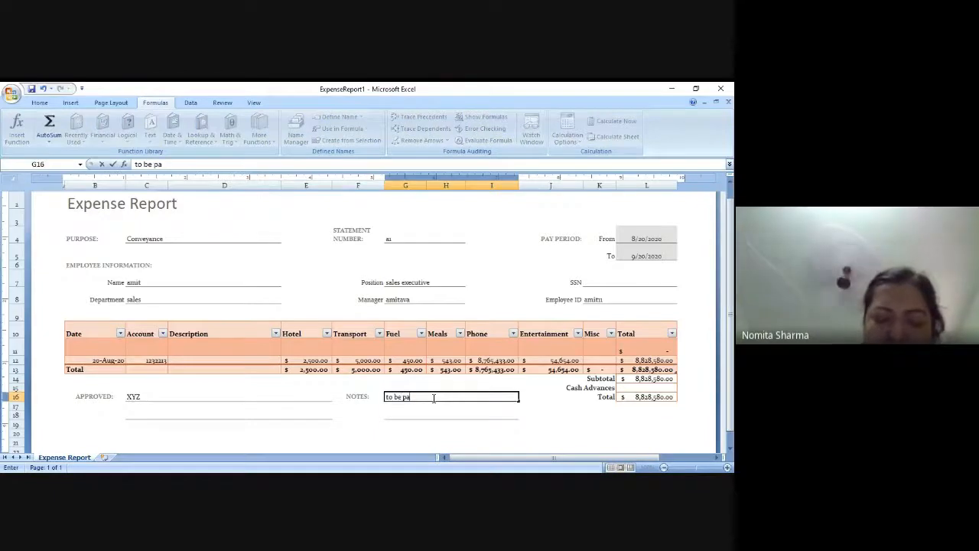
text(id)
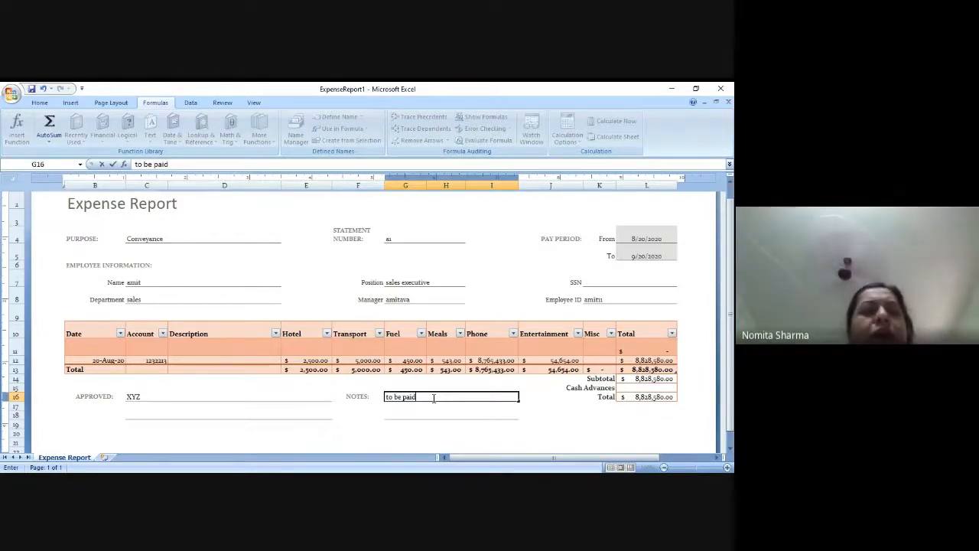
text(...)
- Close the Expense Report workbook and return to the Personal Monthly Budget workbook
click(11, 94)
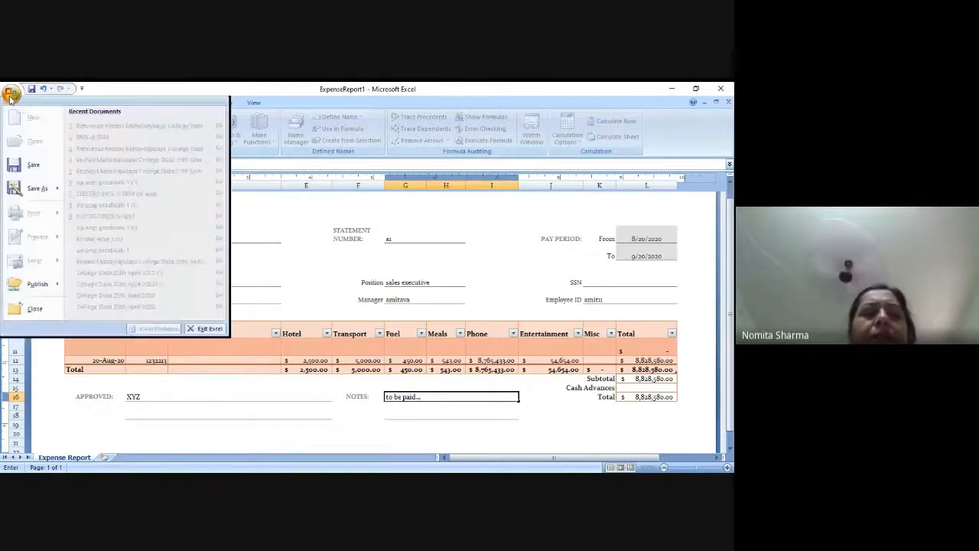
click(333, 246)
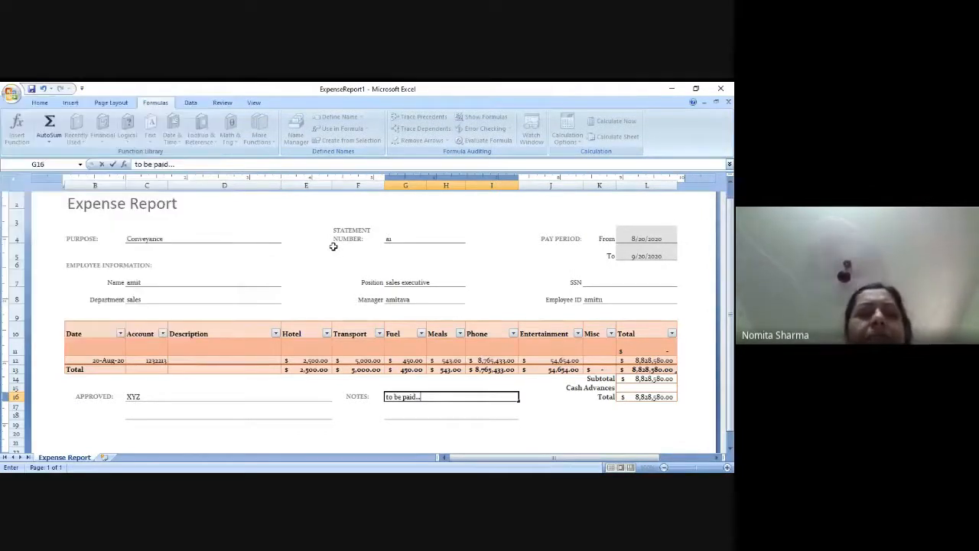
click(10, 92)
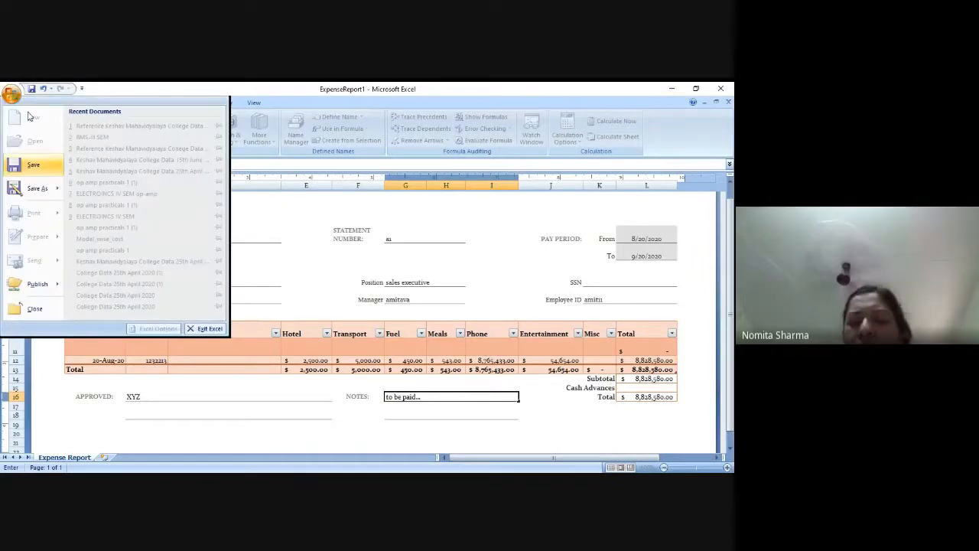
click(730, 103)
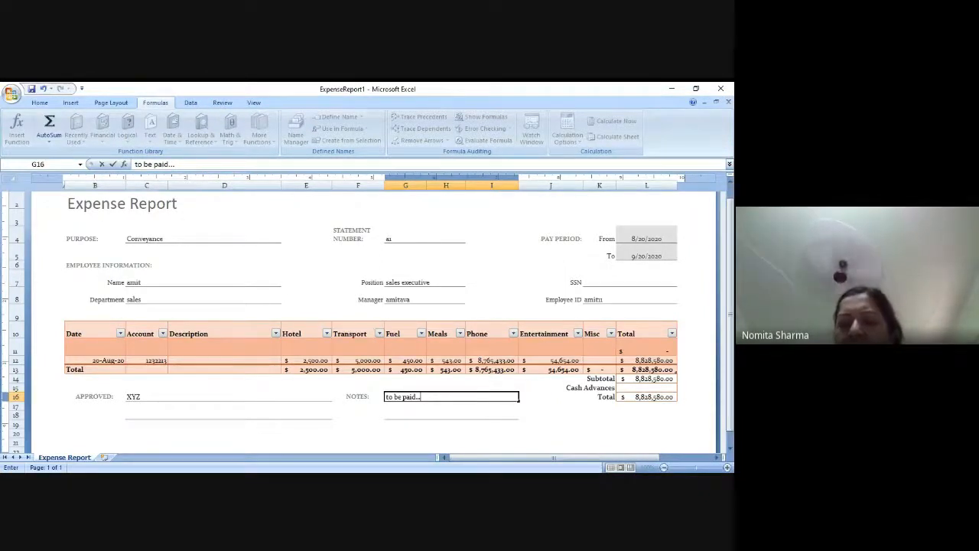
key(alt+F4)
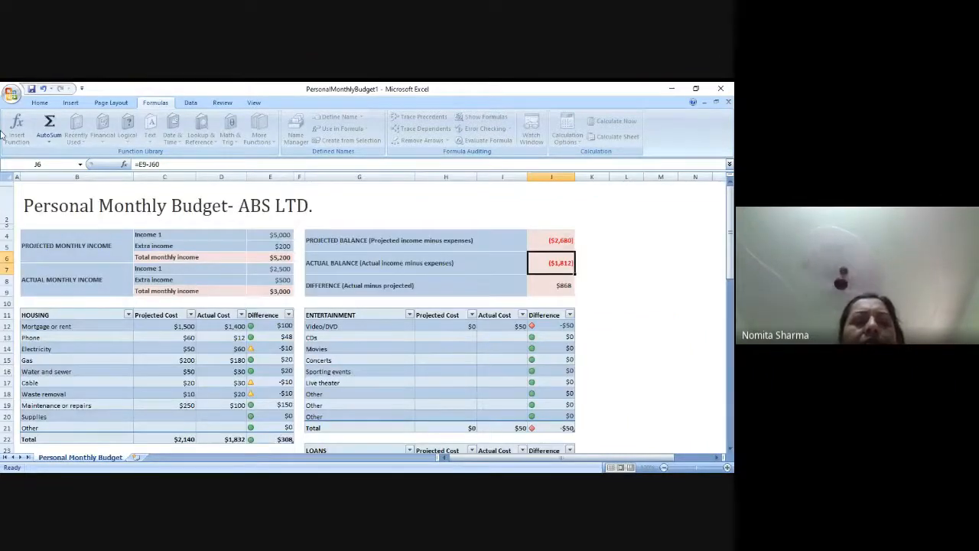
- Open the New Workbook dialog to choose another template
click(12, 94)
click(32, 118)
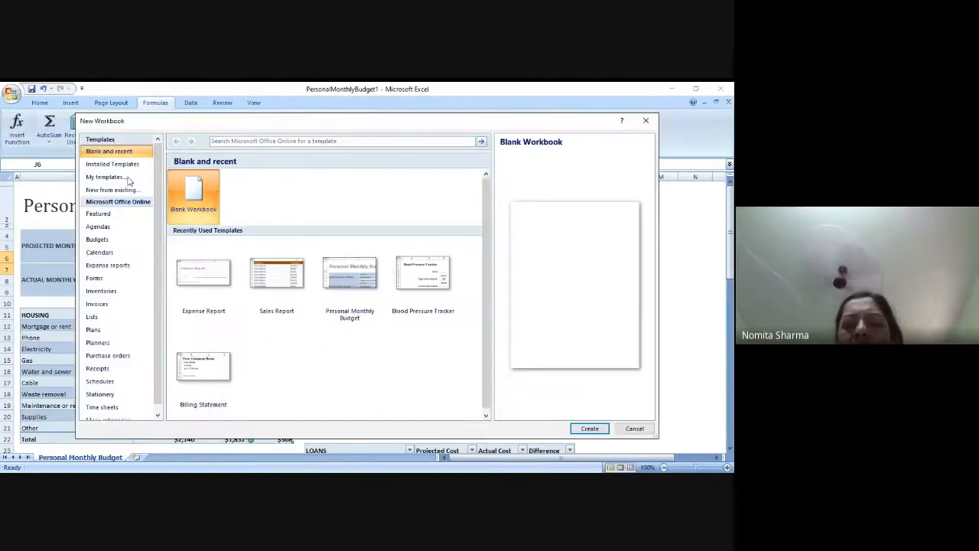